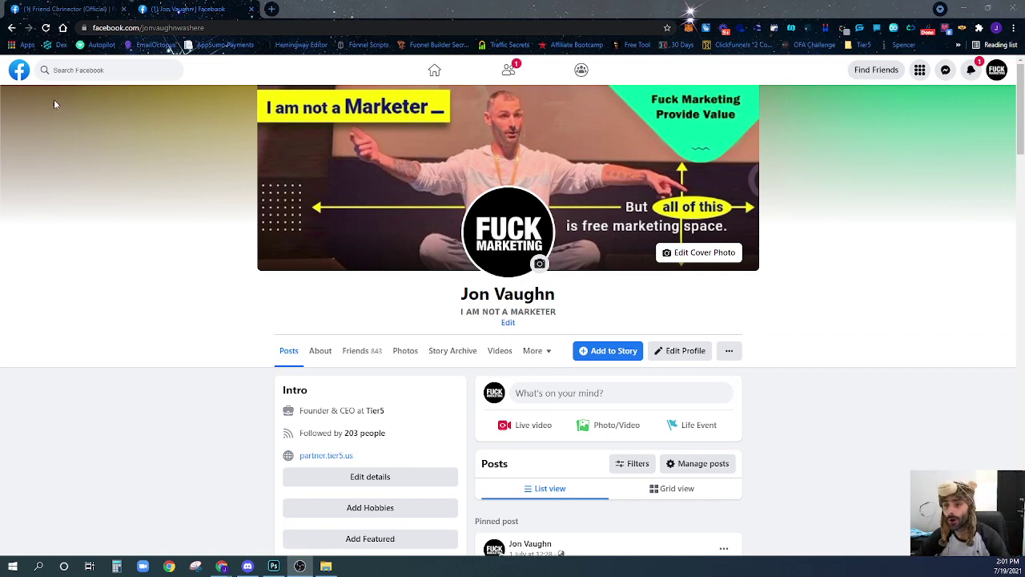
# Step: Return from the profile page to the Facebook home news feed
pyautogui.click(20, 70)
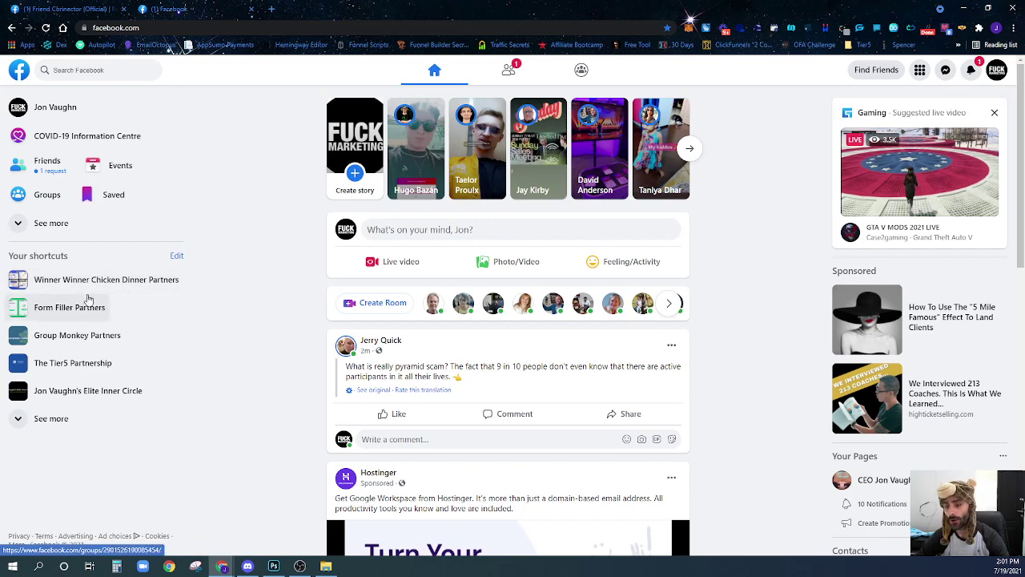
# Step: Open the Group Monkey Partners group from the left sidebar shortcuts
pyautogui.click(98, 342)
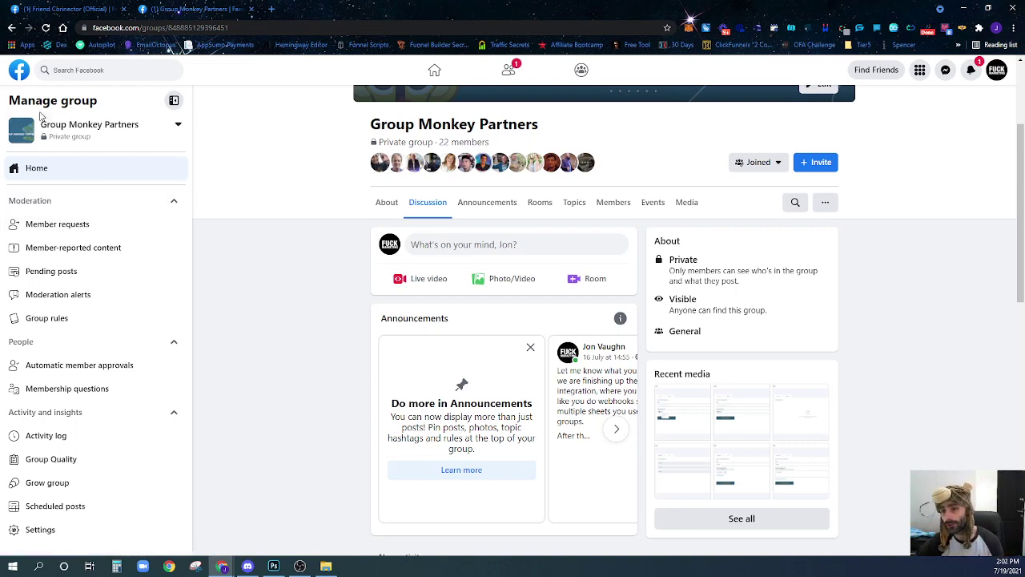
pyautogui.click(27, 81)
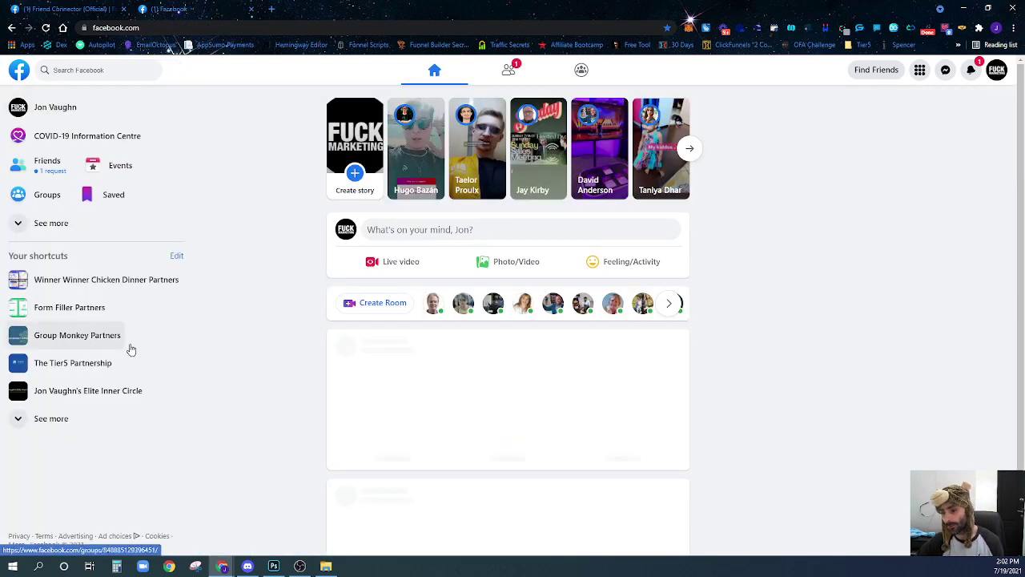
pyautogui.click(79, 343)
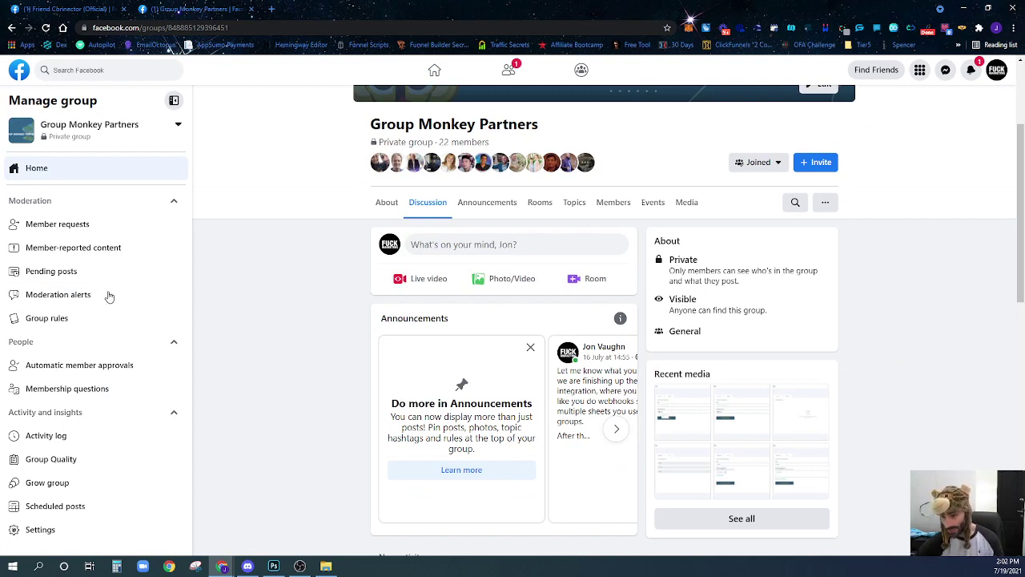
# Step: Add and save the written-answer question 'Why did you become a Group Monkey Partner'
pyautogui.click(71, 392)
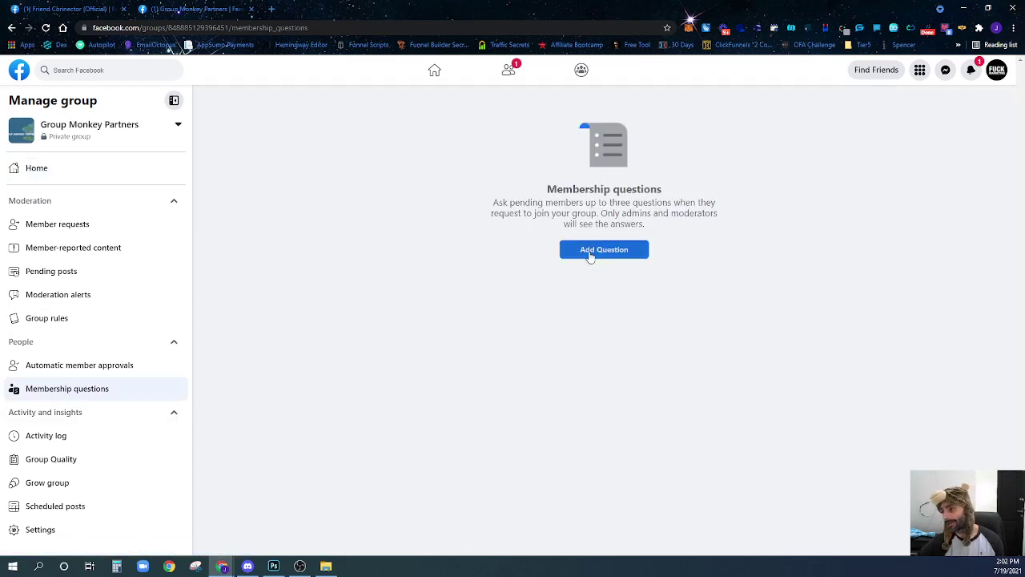
pyautogui.click(604, 249)
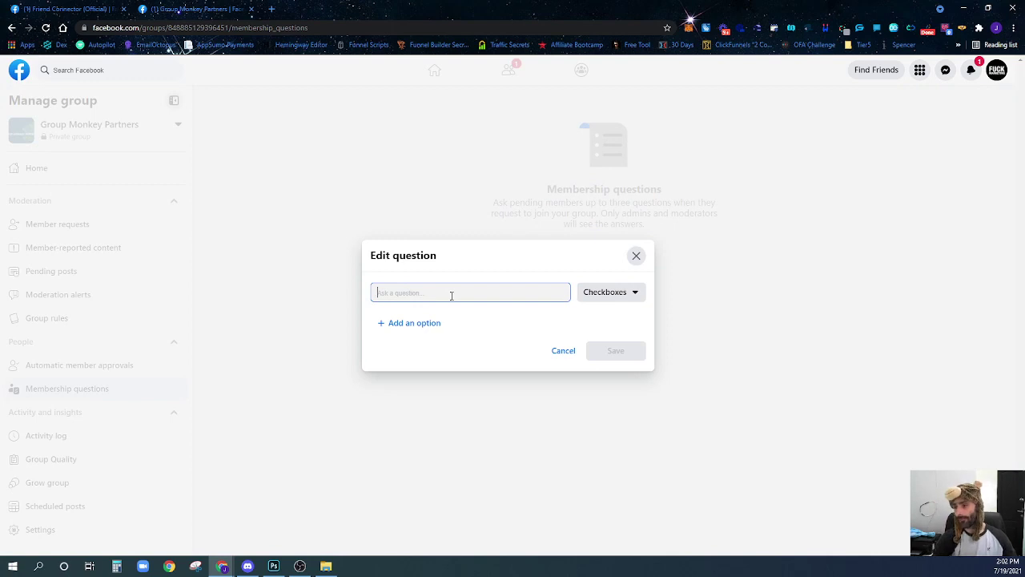
pyautogui.write('Why did you ')
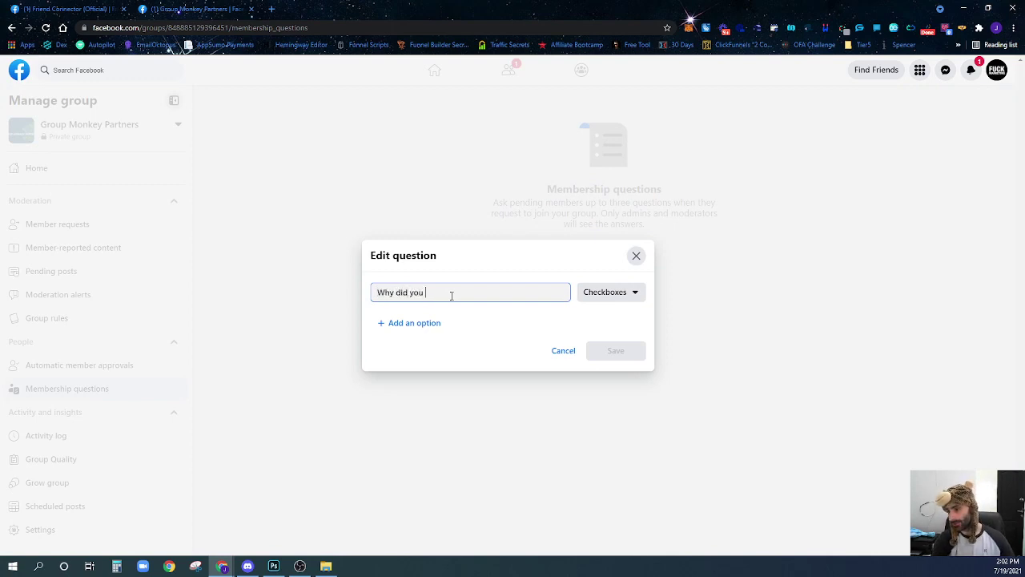
pyautogui.write('become a Group Monkey Par')
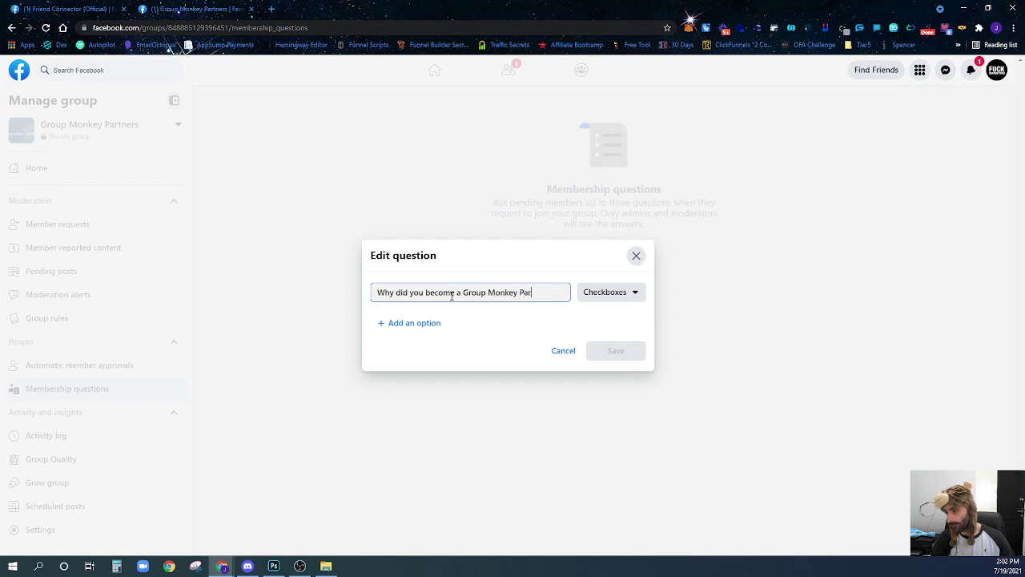
pyautogui.write('tner')
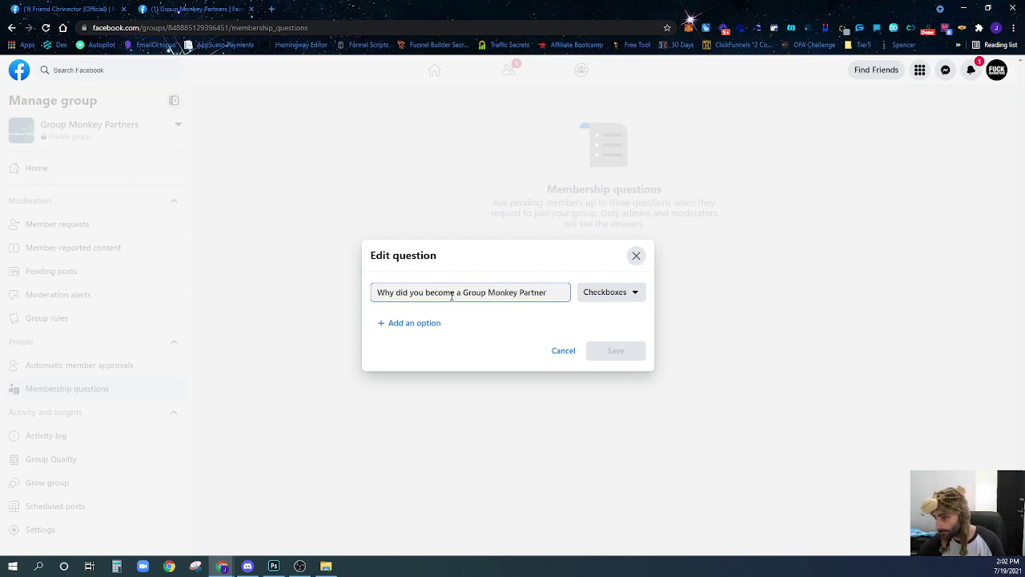
pyautogui.click(625, 297)
pyautogui.click(605, 352)
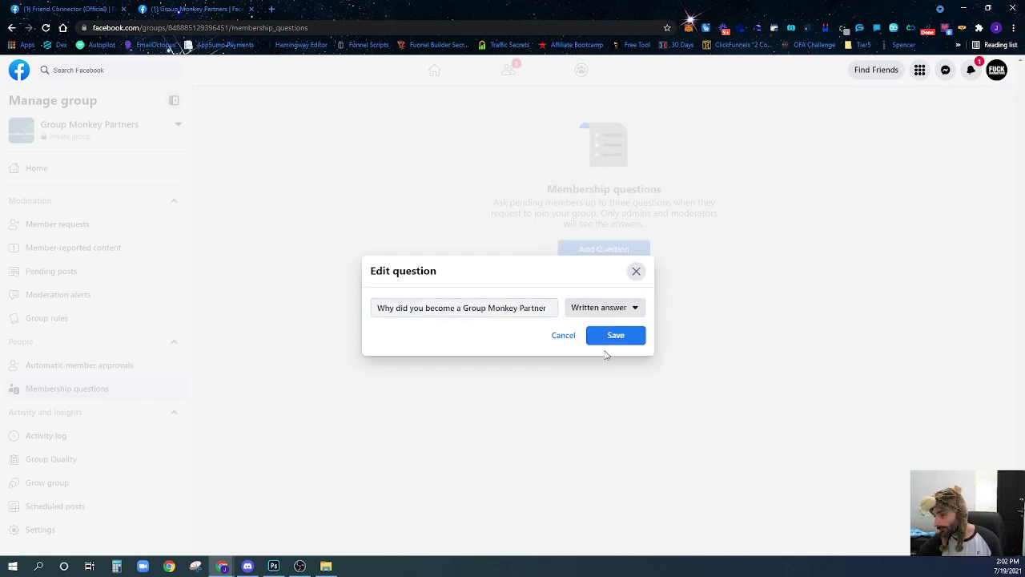
pyautogui.click(606, 337)
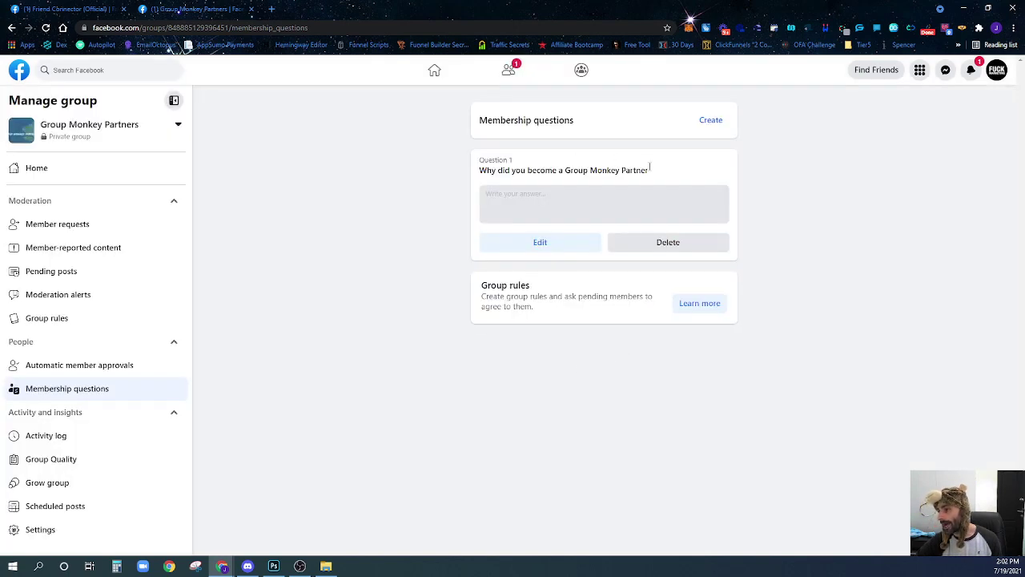
pyautogui.moveTo(652, 170); pyautogui.dragTo(424, 240)
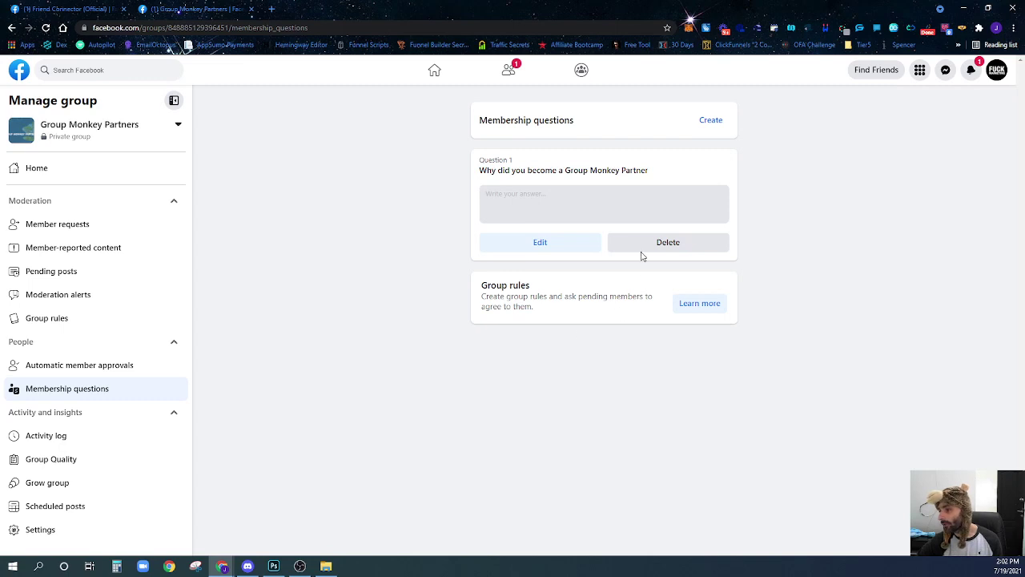
# Step: Add and save the written-answer question 'What email address did you use to purchase the Group Monkey Partner Program'
pyautogui.click(701, 129)
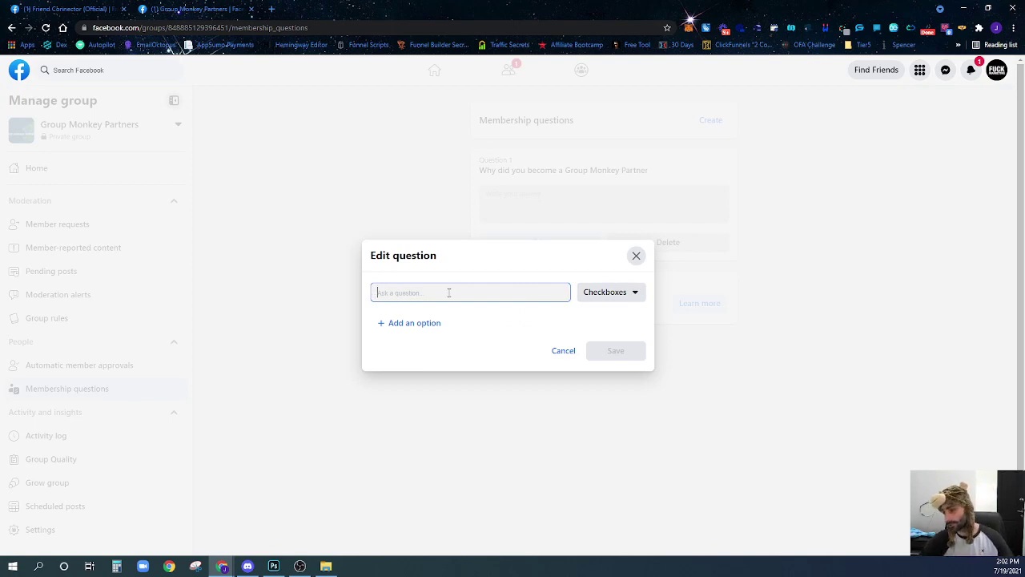
pyautogui.write('What email addre')
pyautogui.write('ss did you use ')
pyautogui.write('to purchase the G')
pyautogui.write('roup')
pyautogui.write(' M')
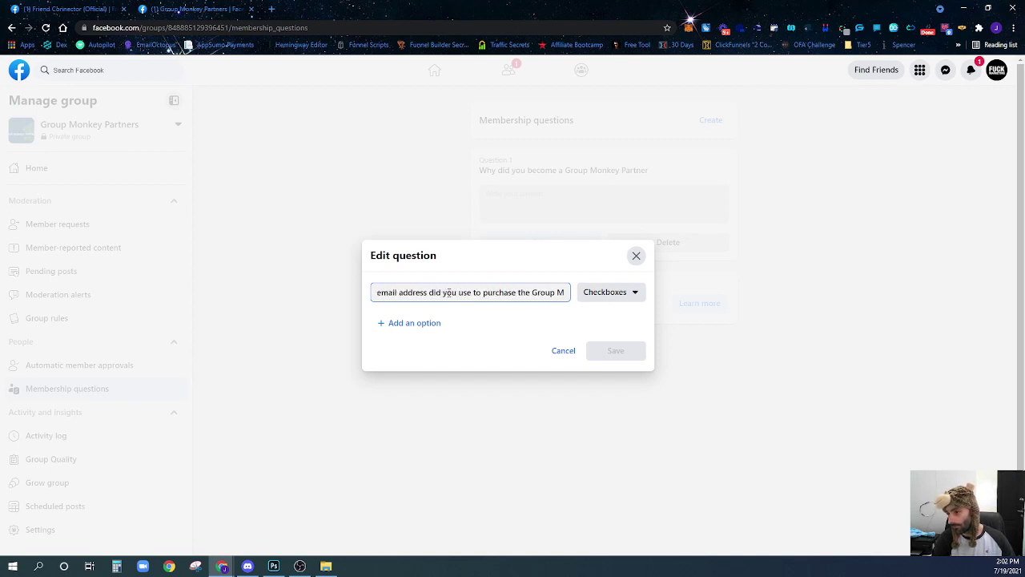
pyautogui.write('onkey Partner')
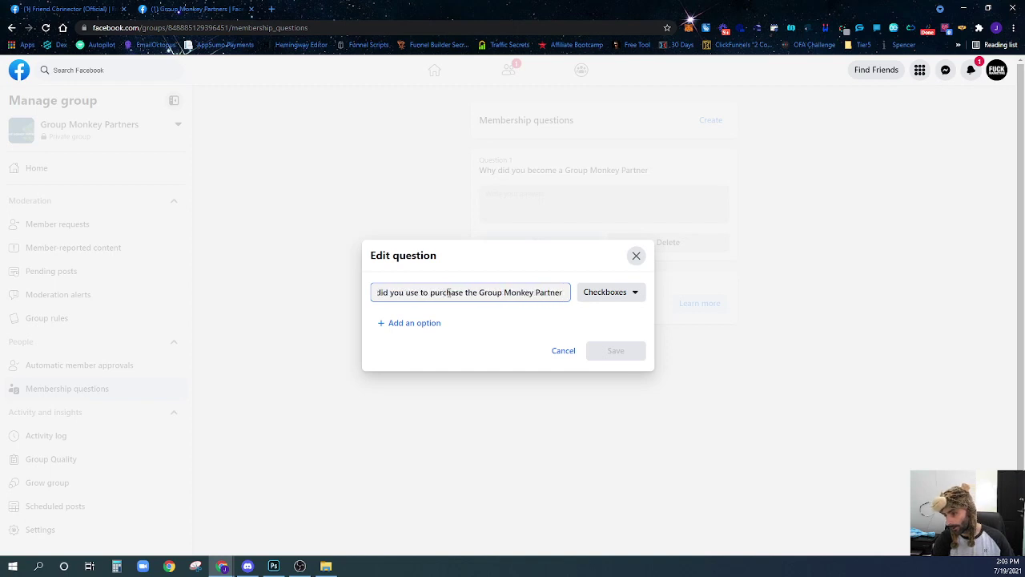
pyautogui.write(' Program')
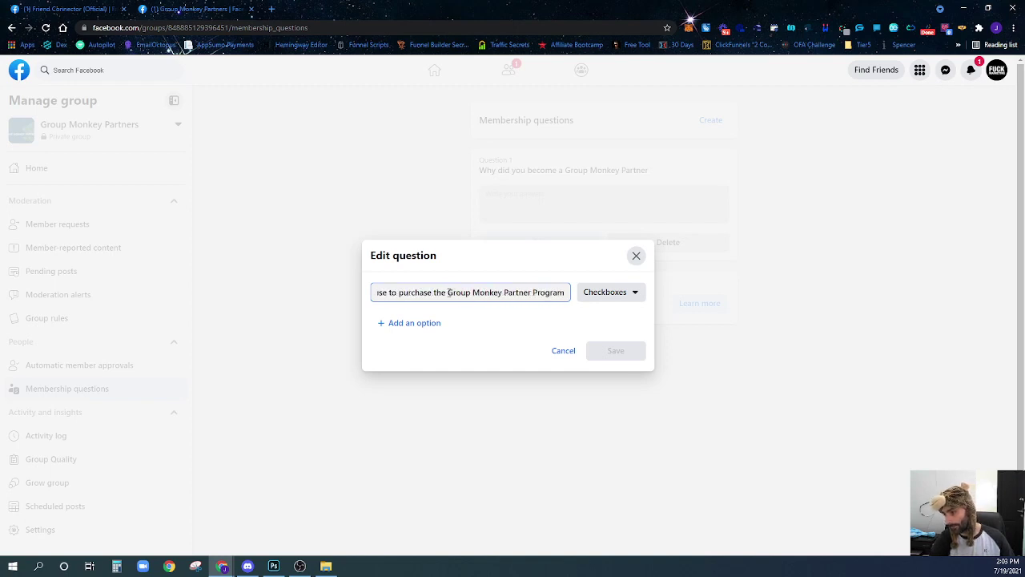
pyautogui.click(590, 301)
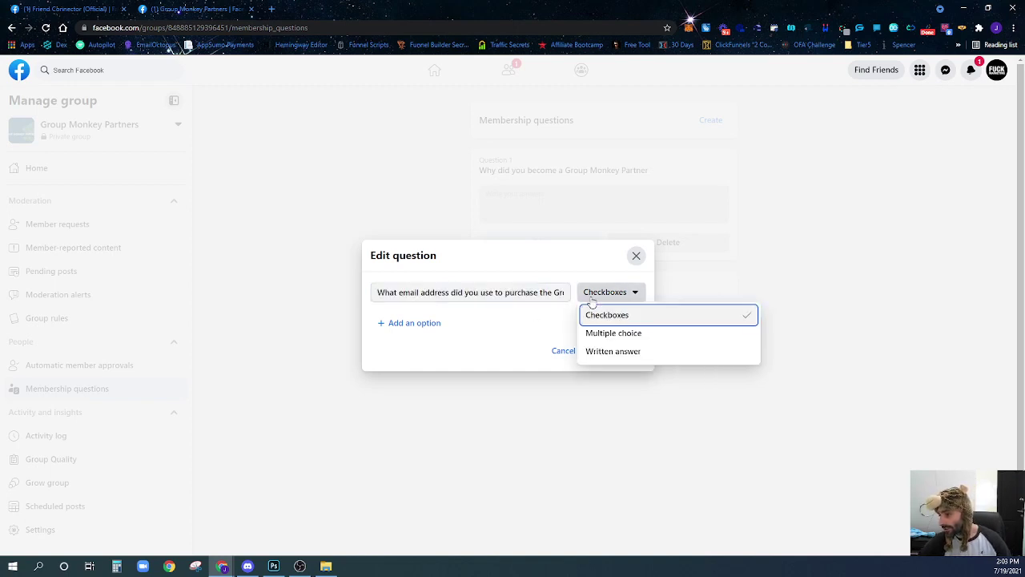
pyautogui.click(611, 353)
pyautogui.click(615, 336)
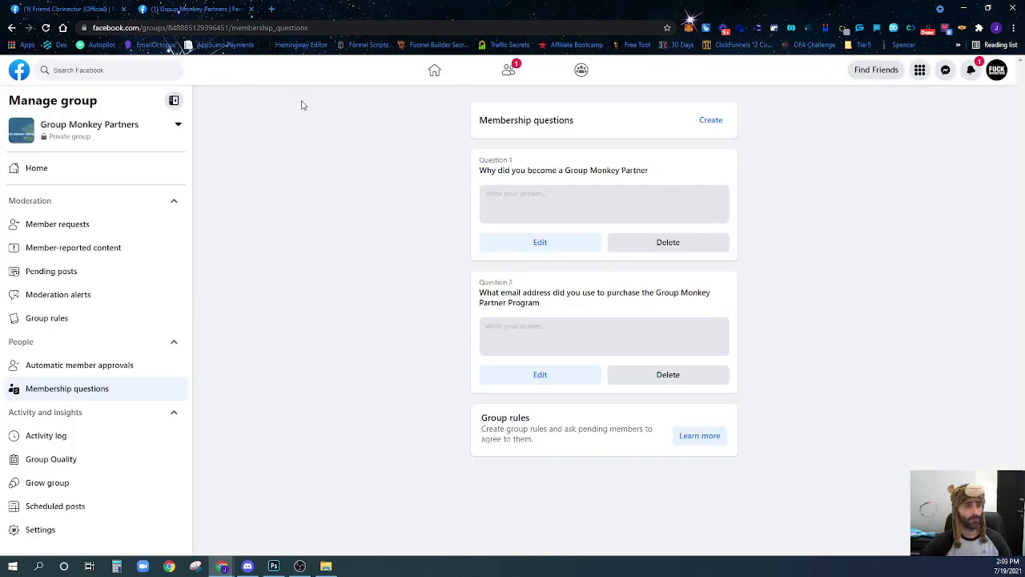
# Step: Draft the multiple-choice question 'Are you interested in other software partner programs'
pyautogui.click(718, 122)
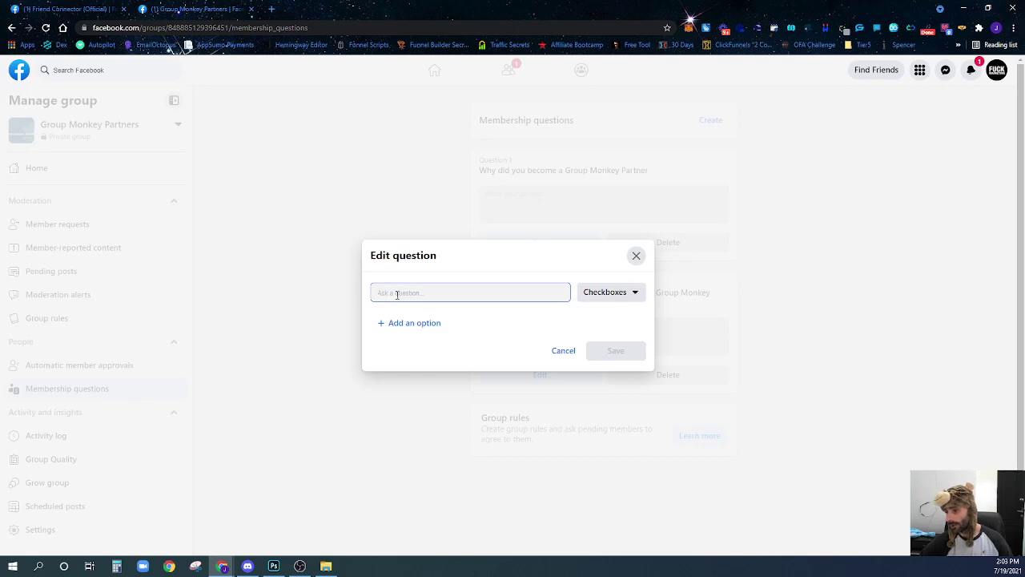
pyautogui.write('Are y')
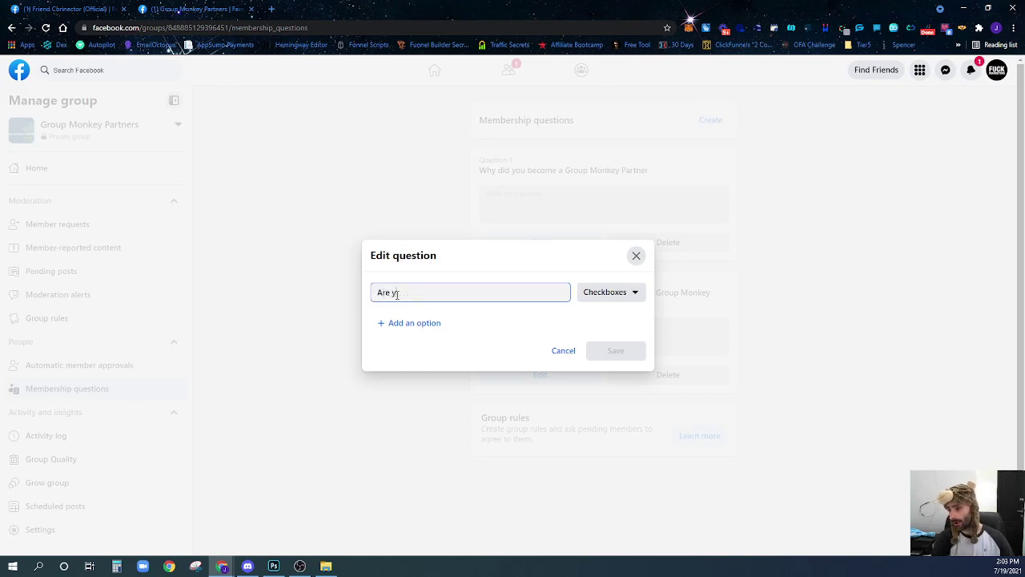
pyautogui.write('ou interested ')
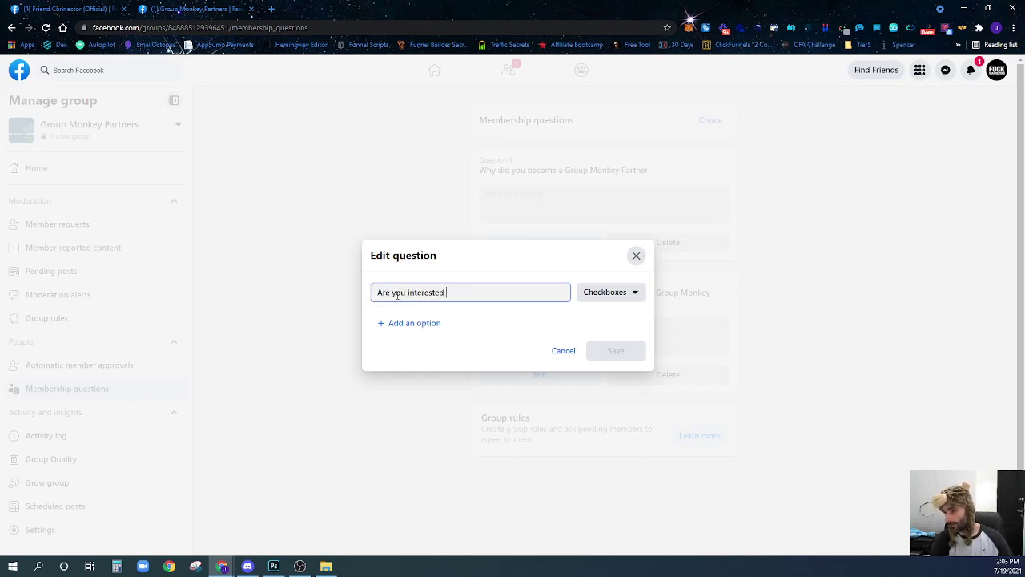
pyautogui.write('in other ')
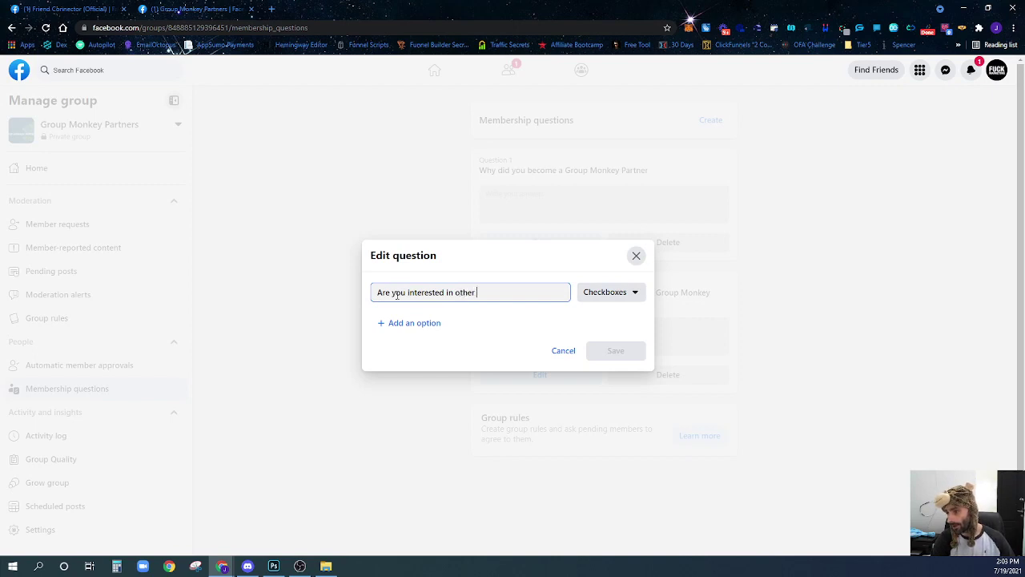
pyautogui.write('software partn')
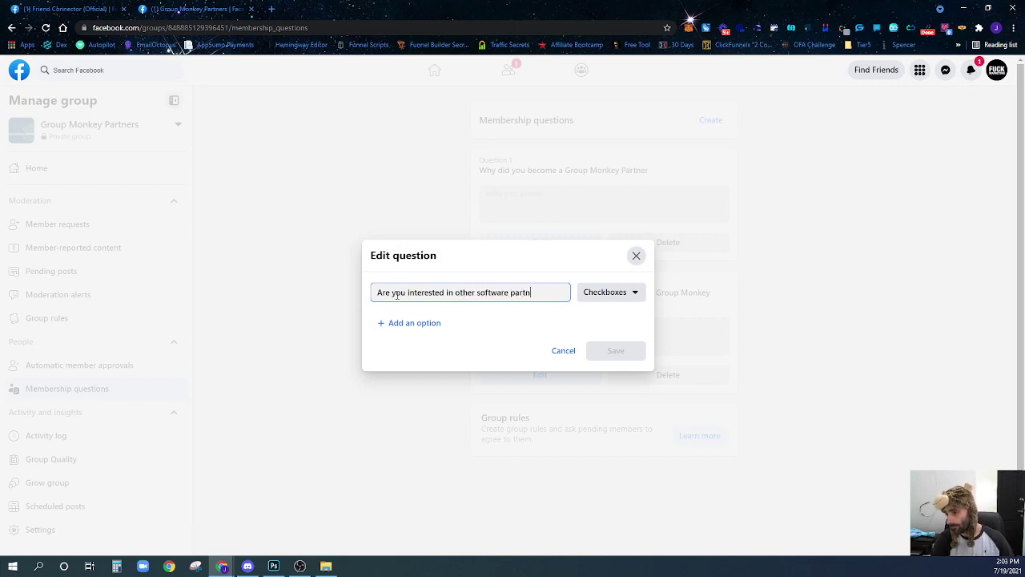
pyautogui.write('er programs (')
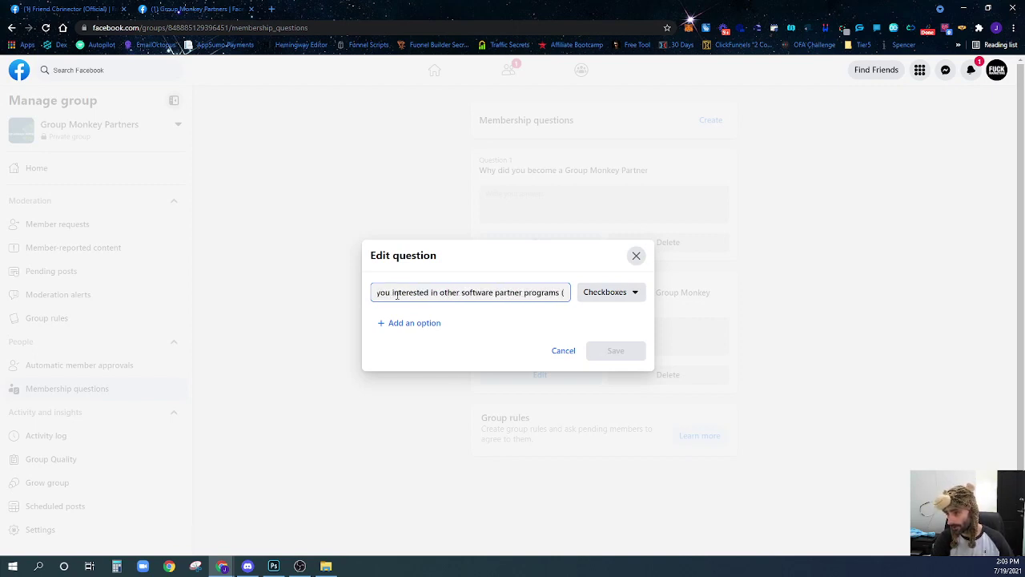
pyautogui.write('if yes I will')
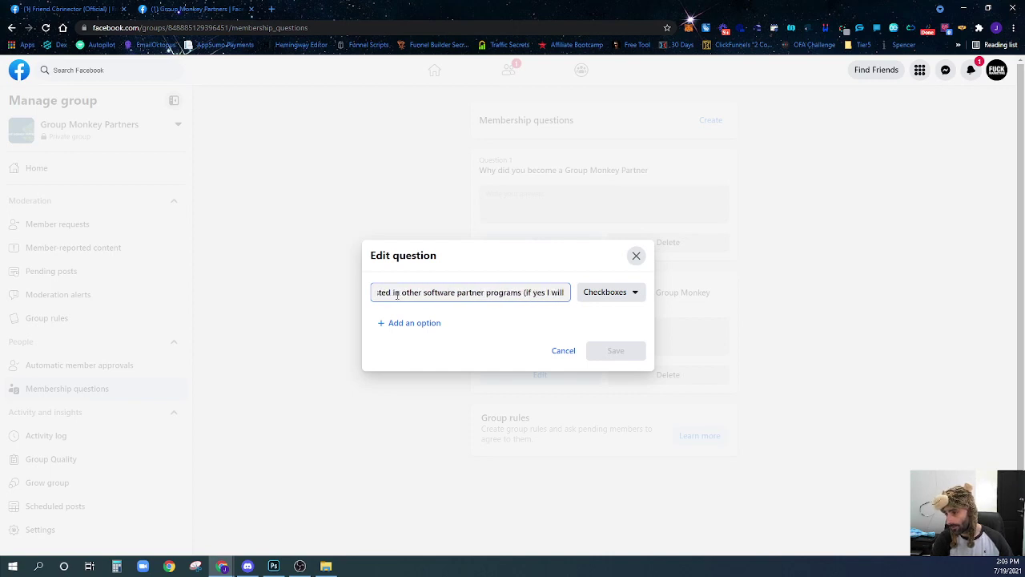
pyautogui.write(' message you ab')
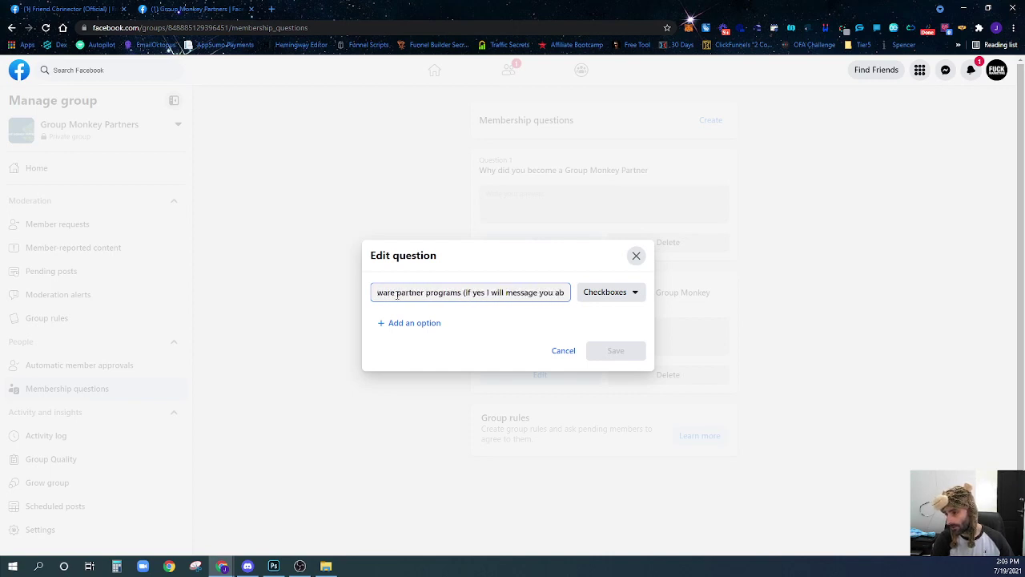
pyautogui.write('out them)')
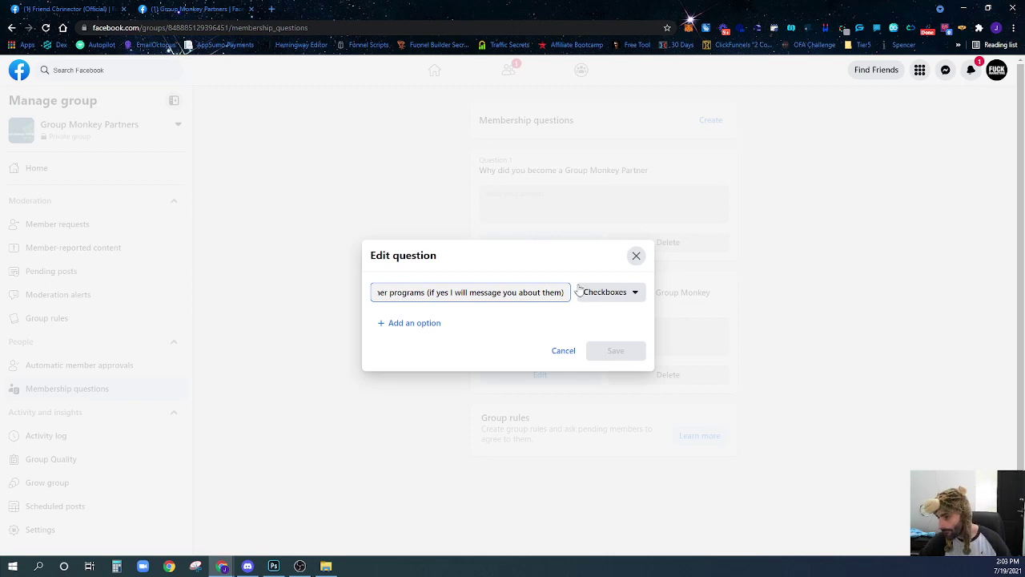
pyautogui.click(616, 293)
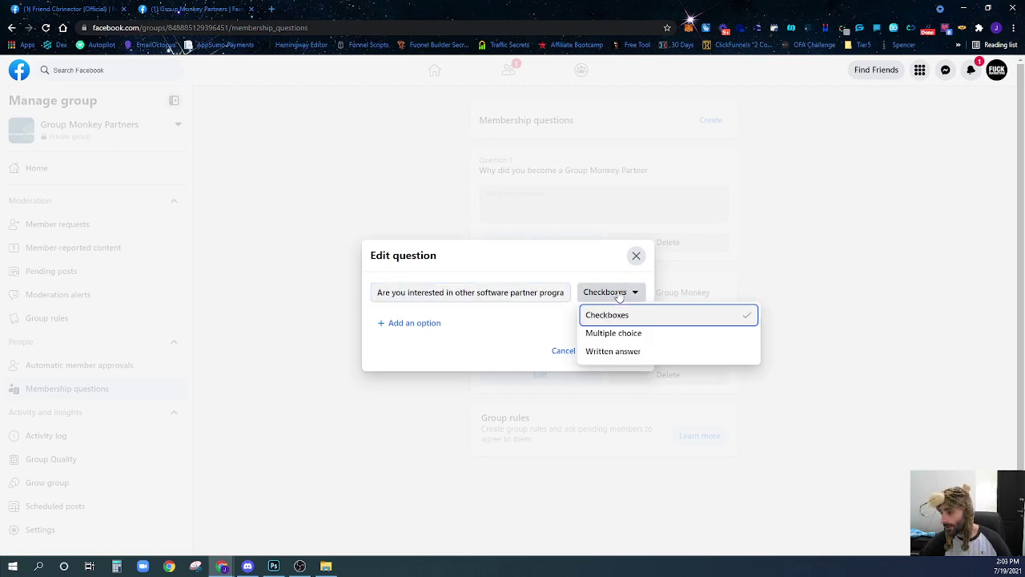
pyautogui.click(608, 334)
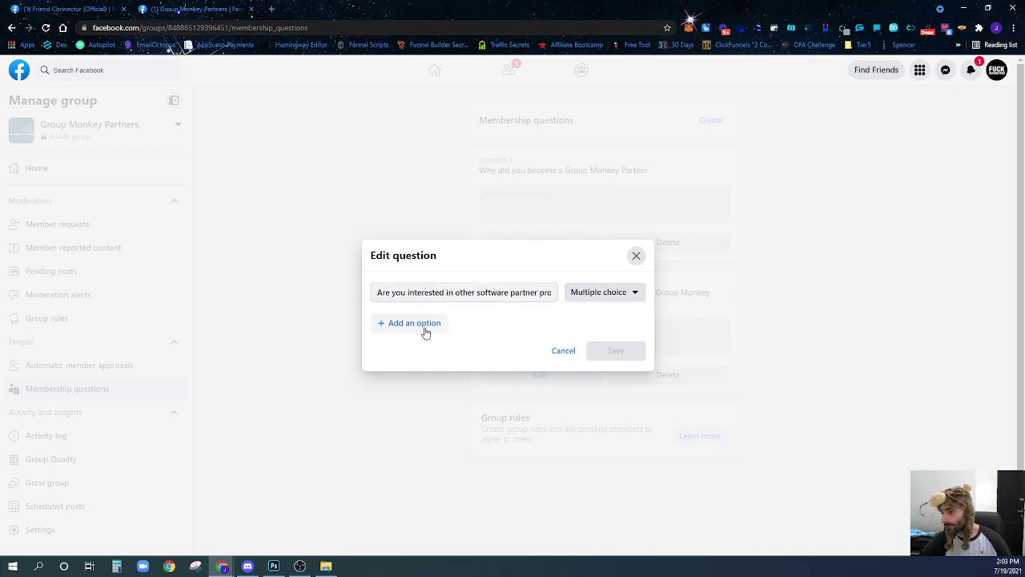
# Step: Give the question two answer options: 'Yes' and 'No thanks'
pyautogui.click(425, 325)
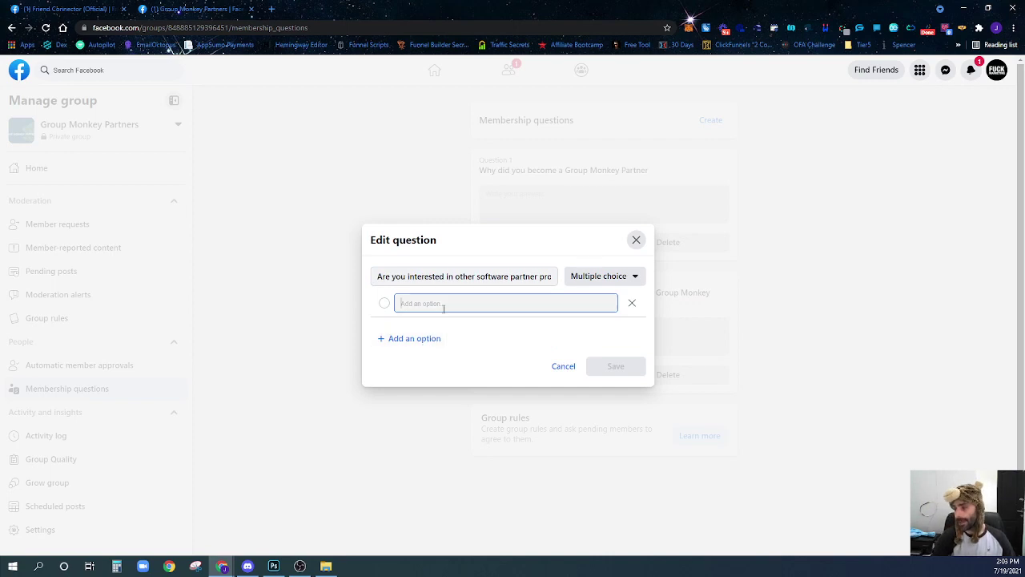
pyautogui.write('Yes')
pyautogui.click(420, 340)
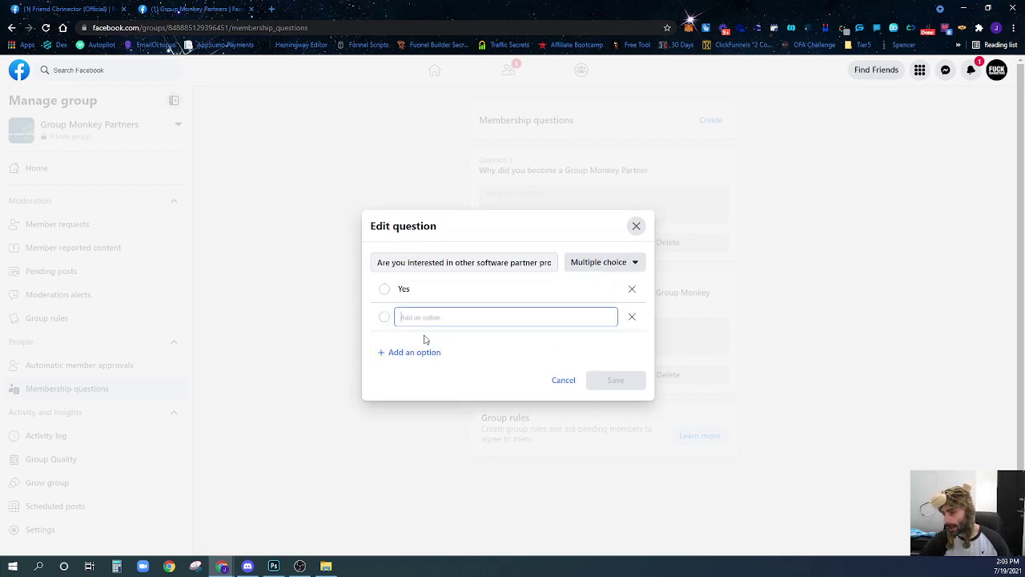
pyautogui.write('No thanks')
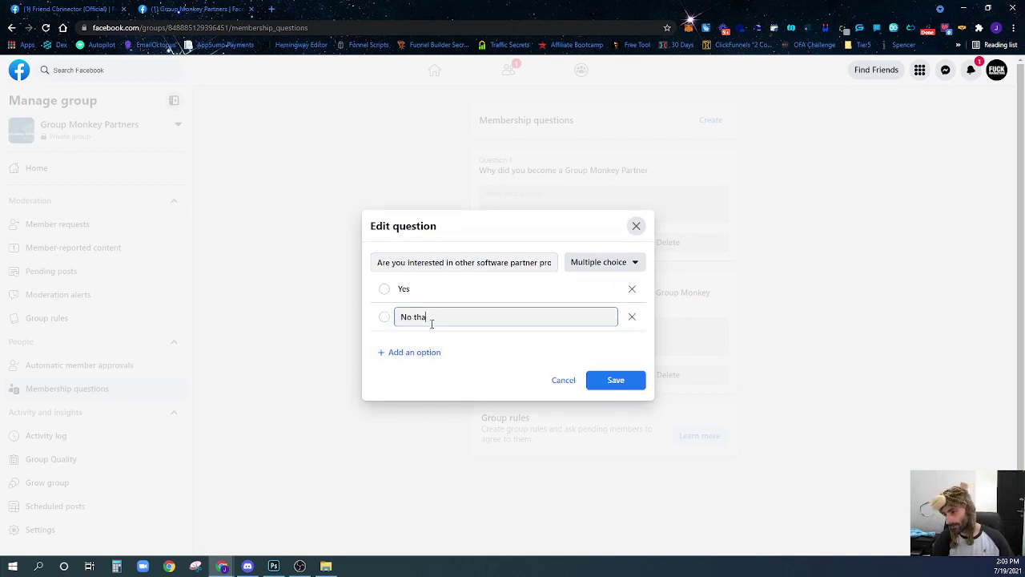
pyautogui.click(615, 381)
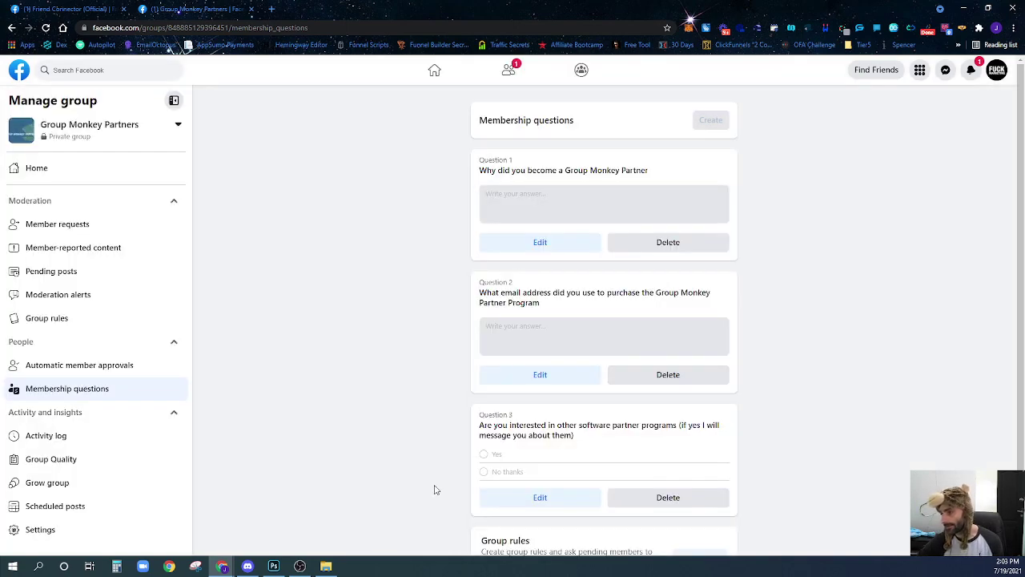
pyautogui.scroll(-1, 409, 352)
pyautogui.scroll(1, 410, 353)
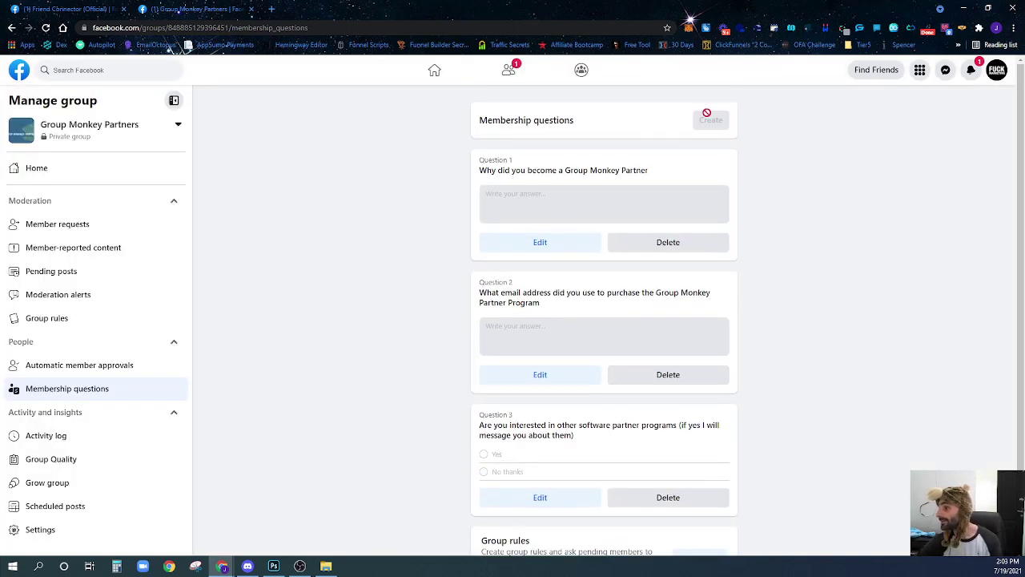